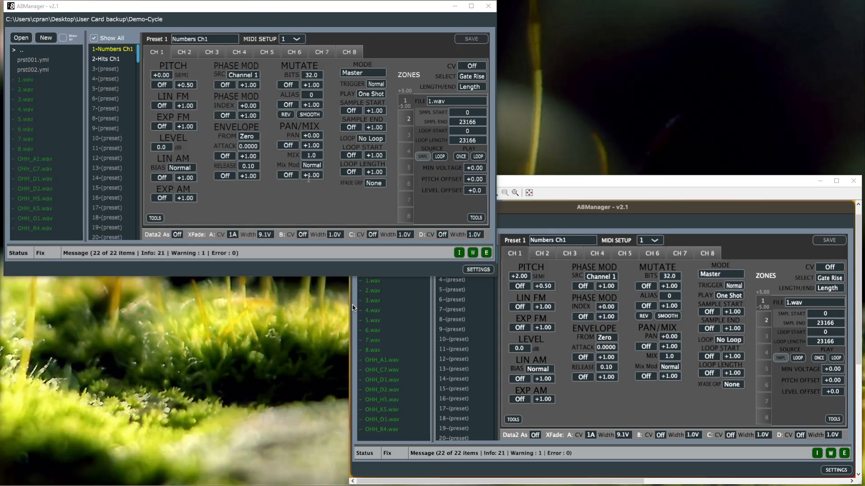
pyautogui.click(298, 41)
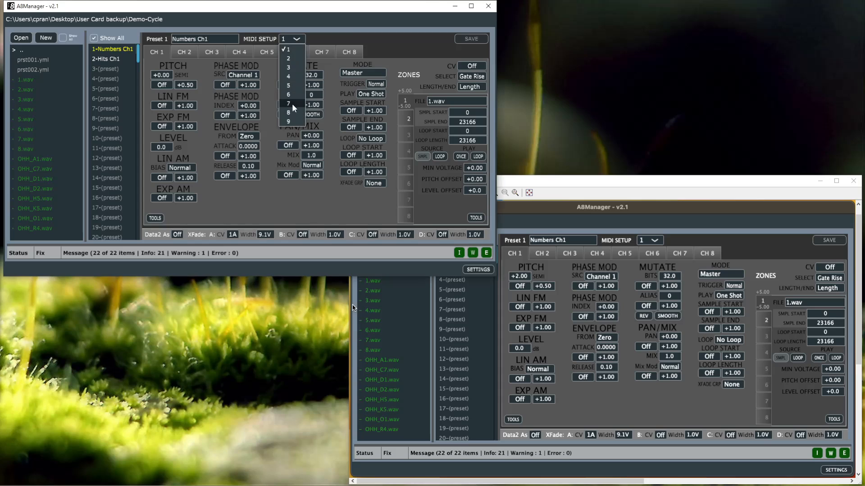
pyautogui.click(355, 37)
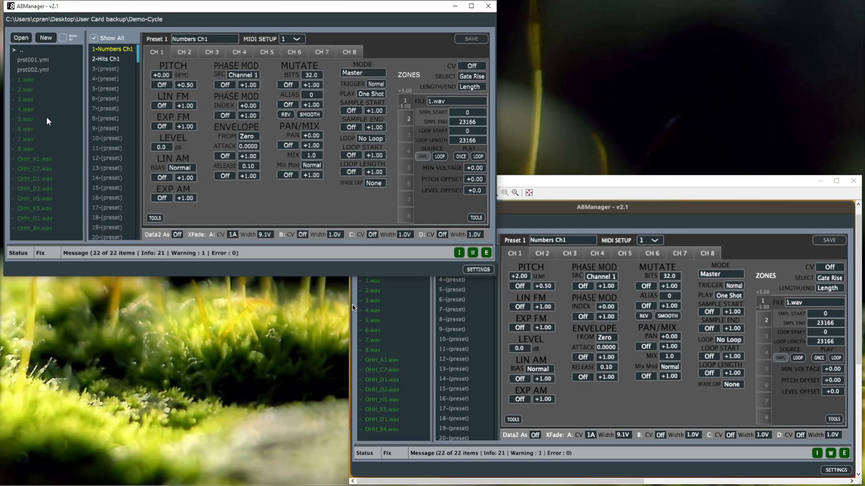
pyautogui.moveTo(47, 121)
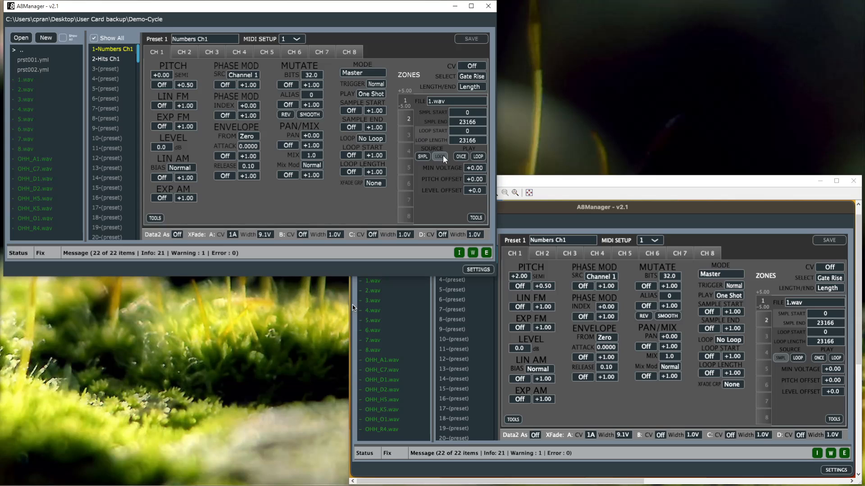
# Set zone 1's loop length to 10000 and its loop start to 5000
pyautogui.click(482, 140)
pyautogui.moveTo(482, 140); pyautogui.dragTo(450, 142)
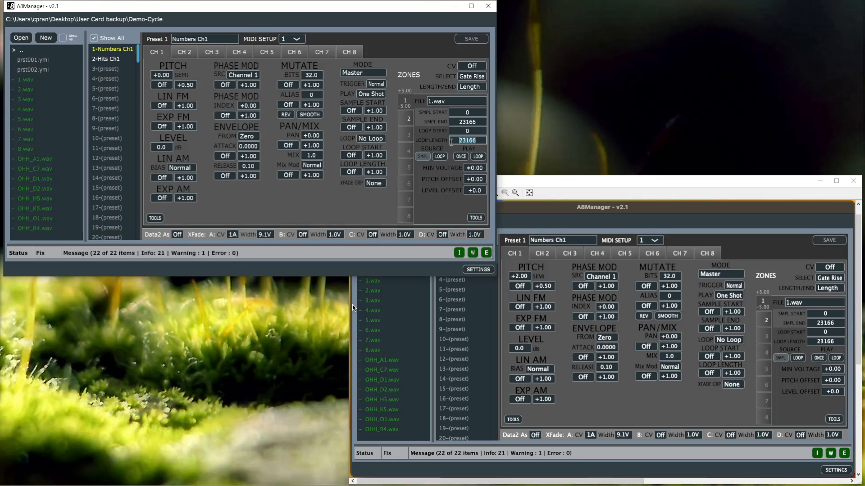
pyautogui.write('1000')
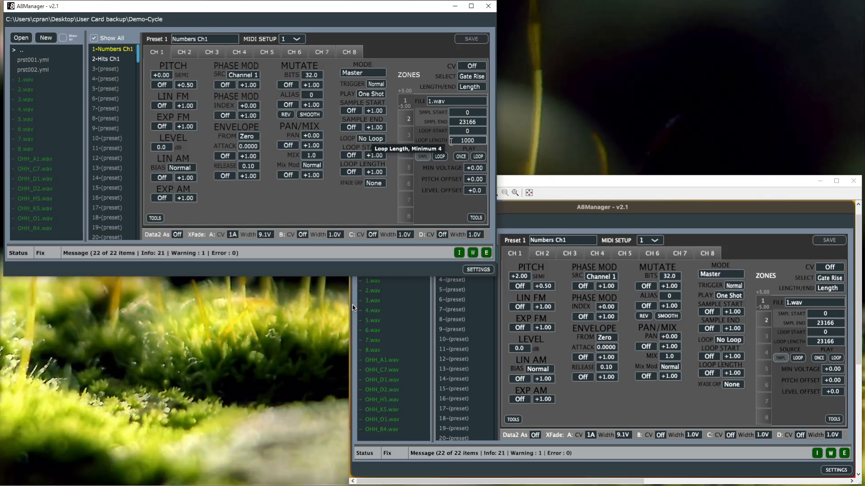
pyautogui.write('0')
pyautogui.doubleClick(451, 131)
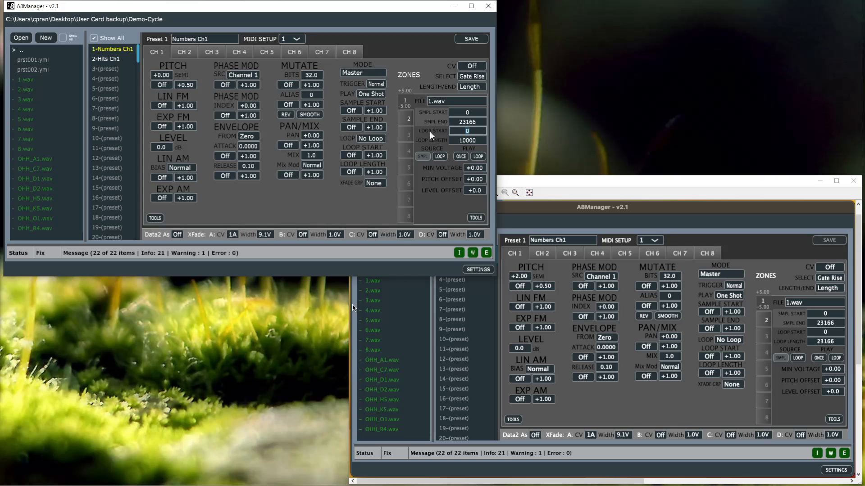
pyautogui.write('5000')
# Audition zone 1 while switching the playback source between the full sample and the loop section
pyautogui.click(421, 156)
pyautogui.click(440, 157)
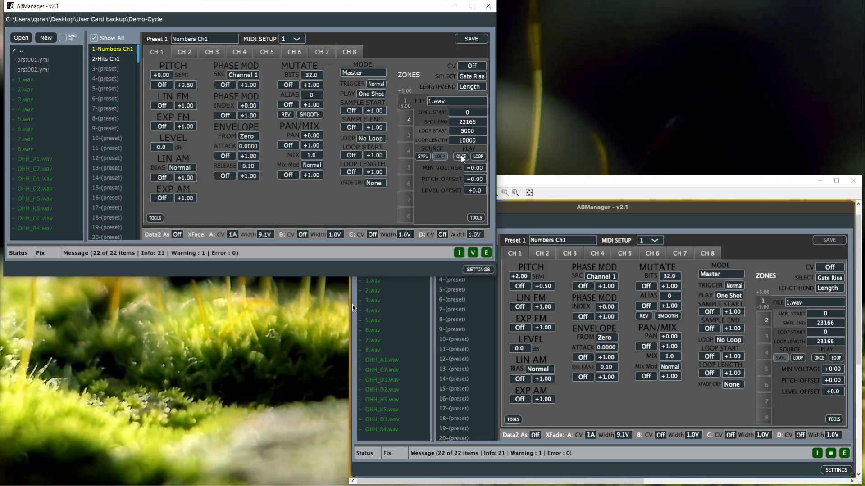
pyautogui.click(423, 156)
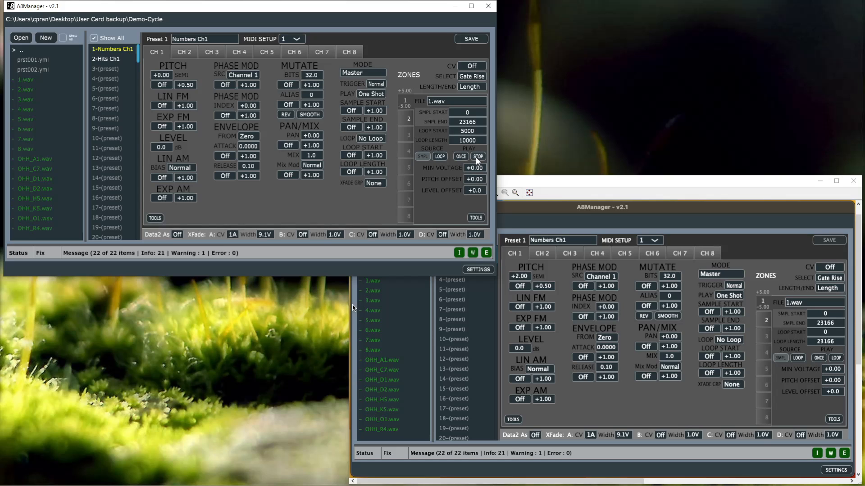
pyautogui.click(438, 156)
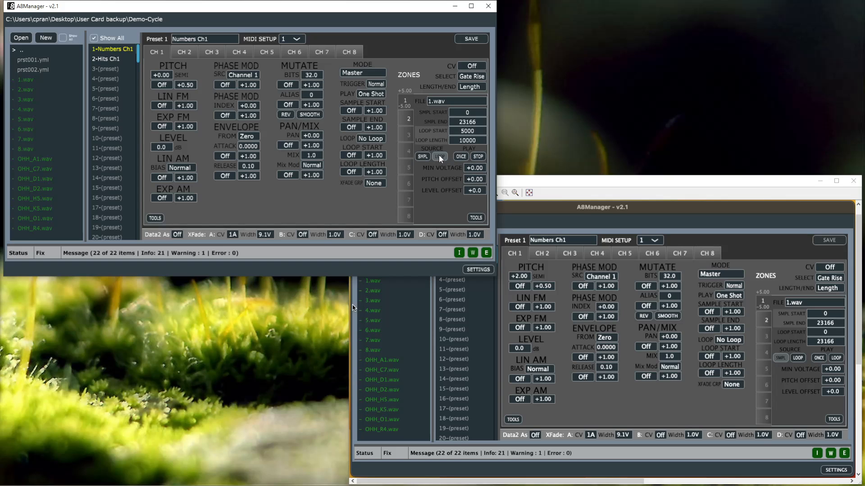
pyautogui.click(424, 156)
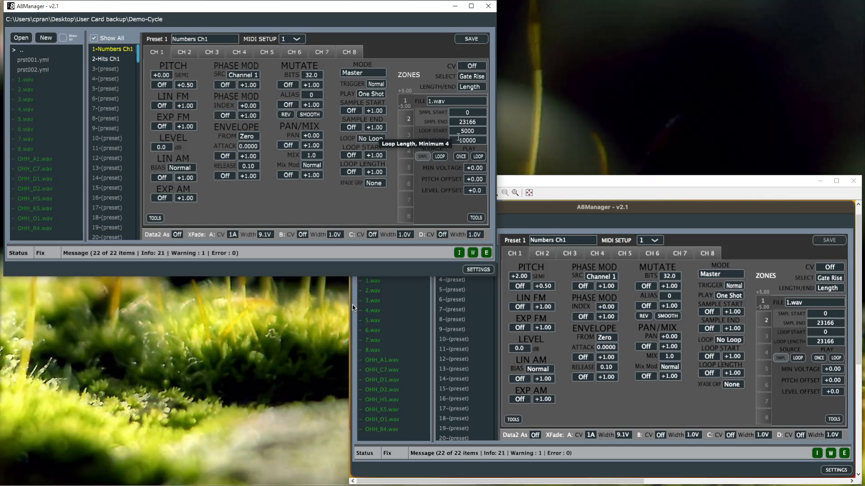
pyautogui.click(440, 155)
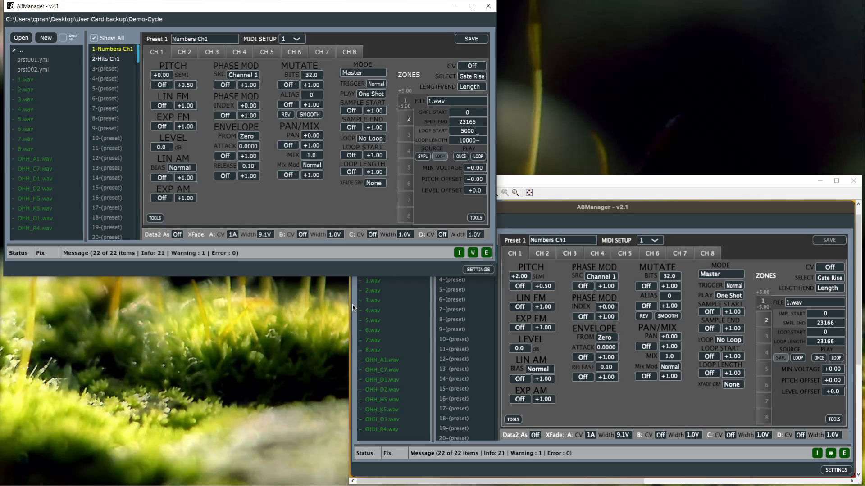
# Set zone 1's loop start to 7000 while auditioning the loop
pyautogui.click(478, 157)
pyautogui.click(452, 130)
pyautogui.write('7000')
pyautogui.click(480, 155)
# Load samples 1 to 5 from the TestPreset folder into channel 1's zones, starting at zone 1, and view zone 5
pyautogui.click(440, 102)
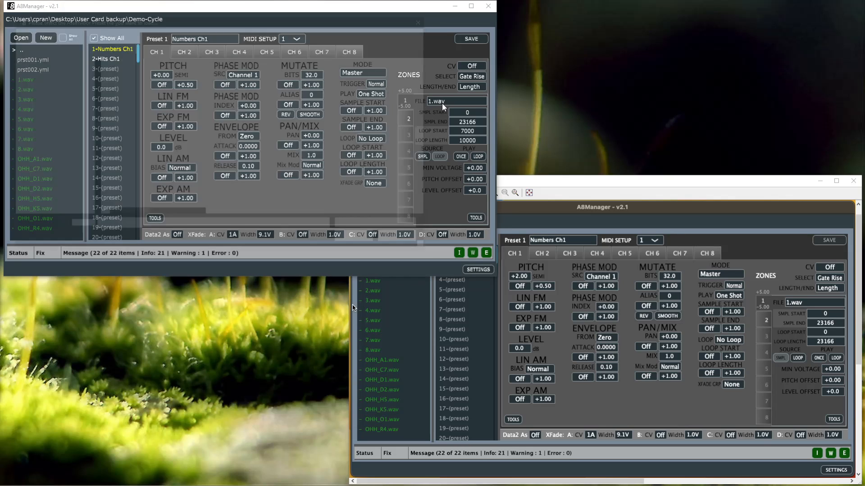
pyautogui.click(113, 76)
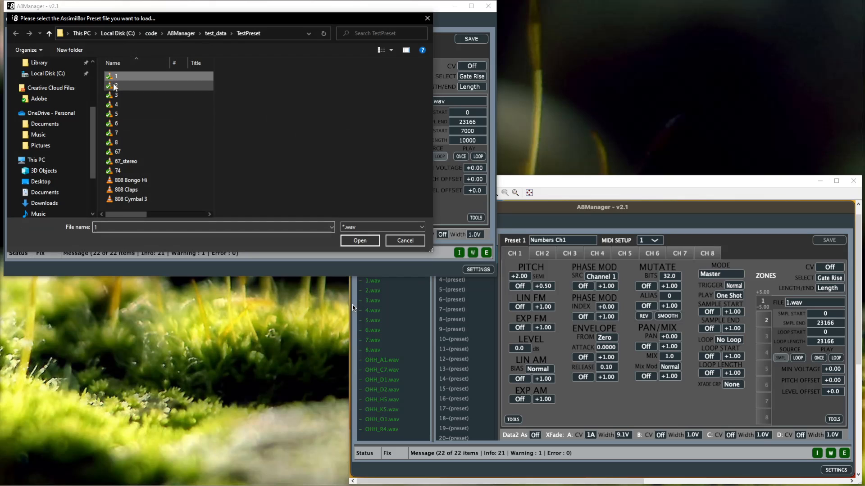
pyautogui.keyDown('shift'); pyautogui.click(115, 111); pyautogui.keyUp('shift')
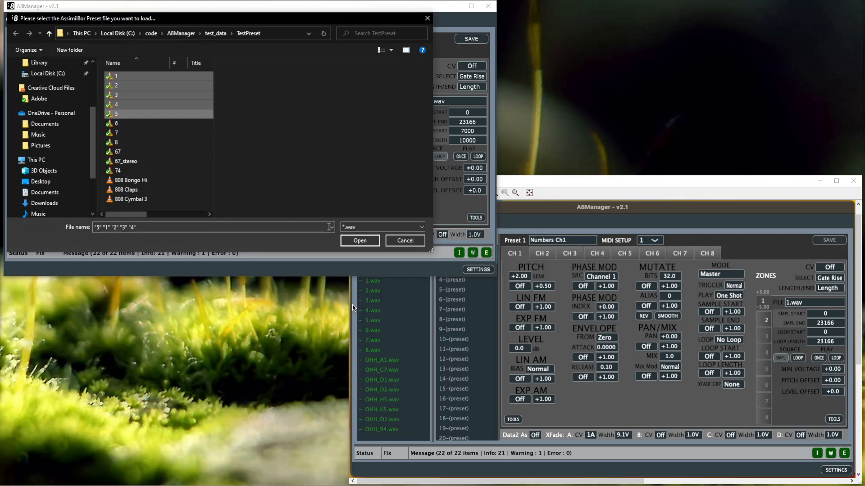
pyautogui.click(359, 241)
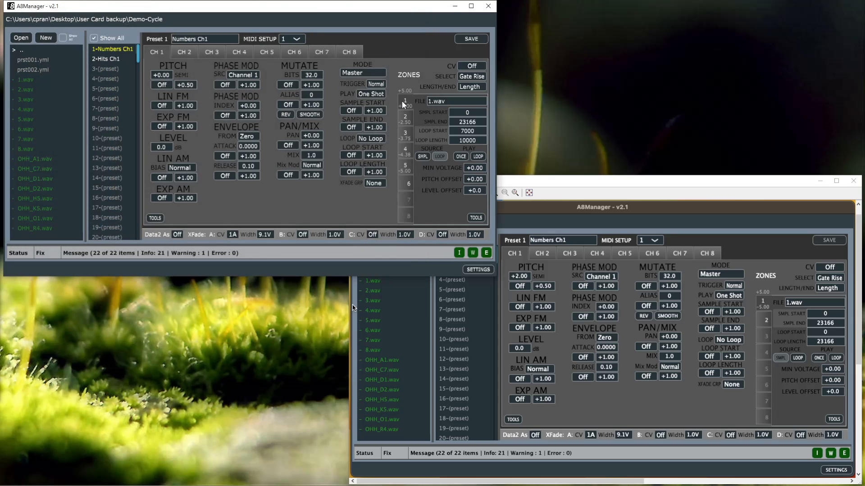
pyautogui.click(404, 167)
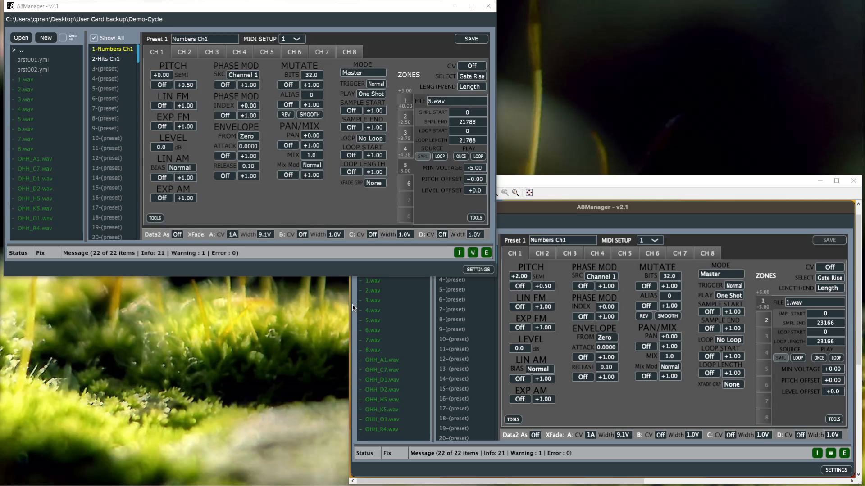
# Try to transfer samples 1 to 4 from File Explorer's Demo-Cycle folder into channel 1's zones, starting on zone 1
pyautogui.moveTo(660, 154); pyautogui.dragTo(771, 85)
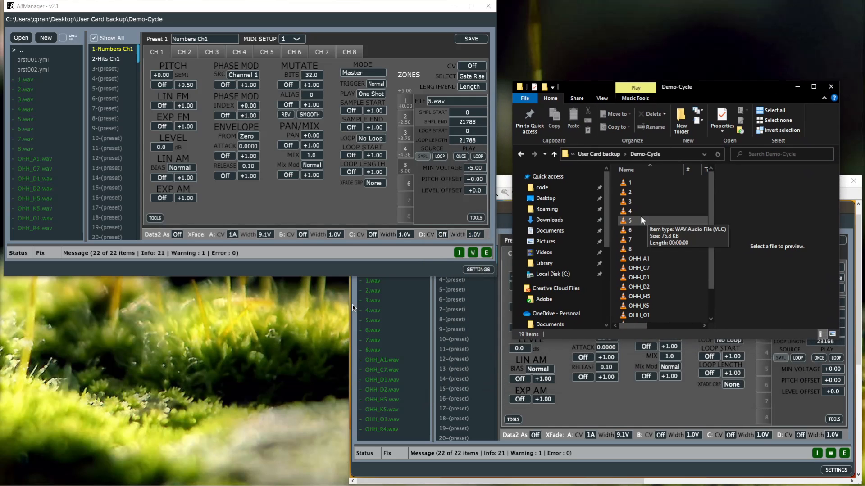
pyautogui.click(406, 100)
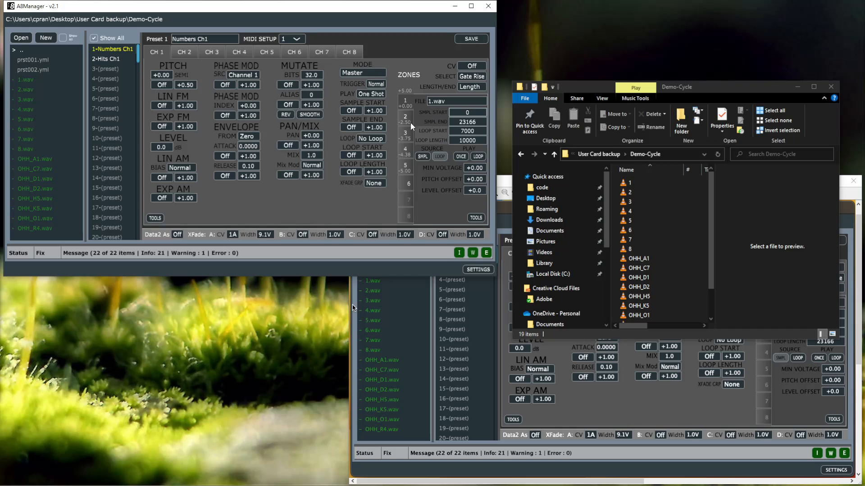
pyautogui.click(623, 182)
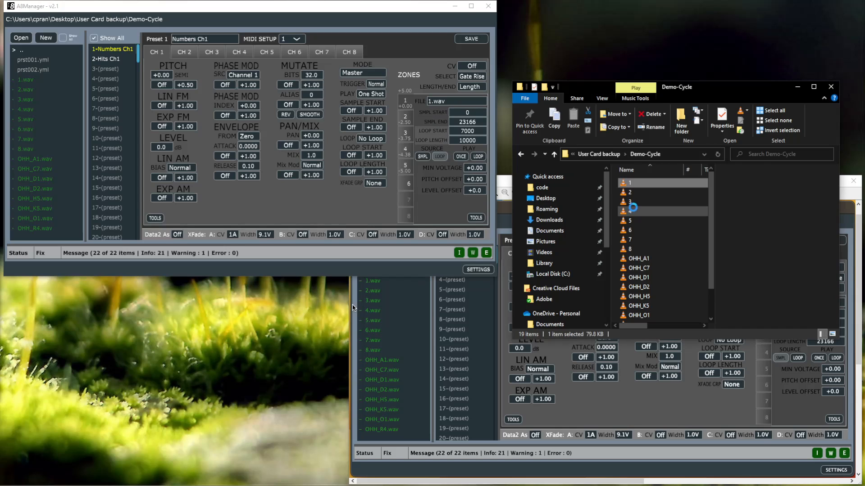
pyautogui.keyDown('shift'); pyautogui.click(634, 212); pyautogui.keyUp('shift')
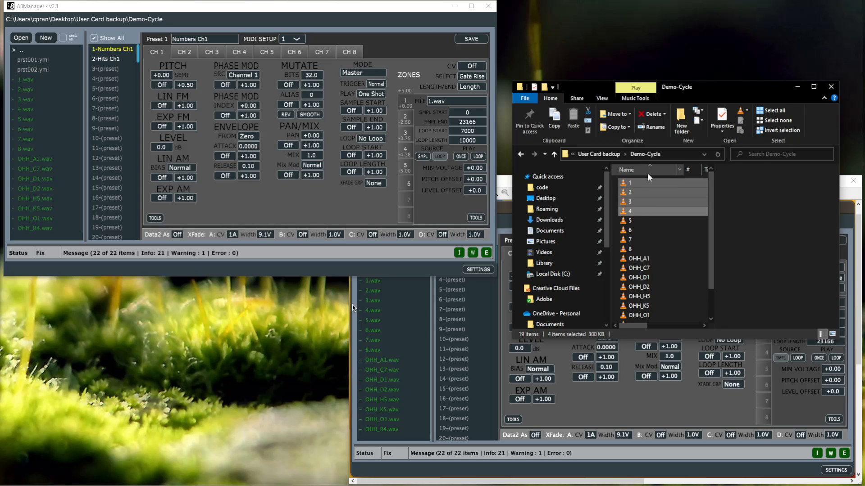
pyautogui.moveTo(644, 182); pyautogui.dragTo(459, 147)
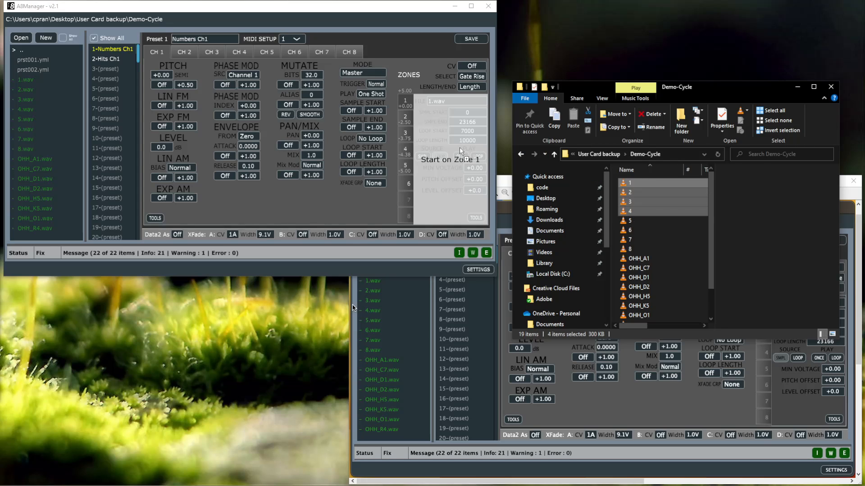
pyautogui.moveTo(454, 150); pyautogui.dragTo(450, 123)
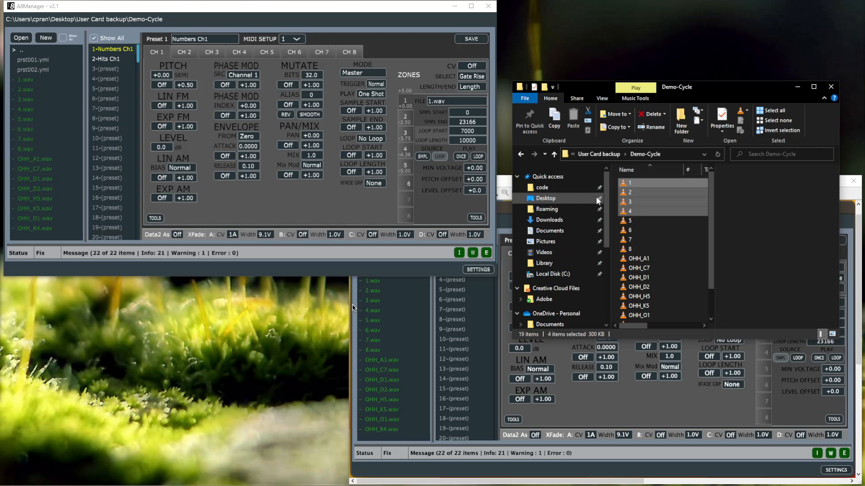
# Select zone 3 and add sample 1 from the Demo-Cycle folder to channel 1's zones
pyautogui.click(405, 133)
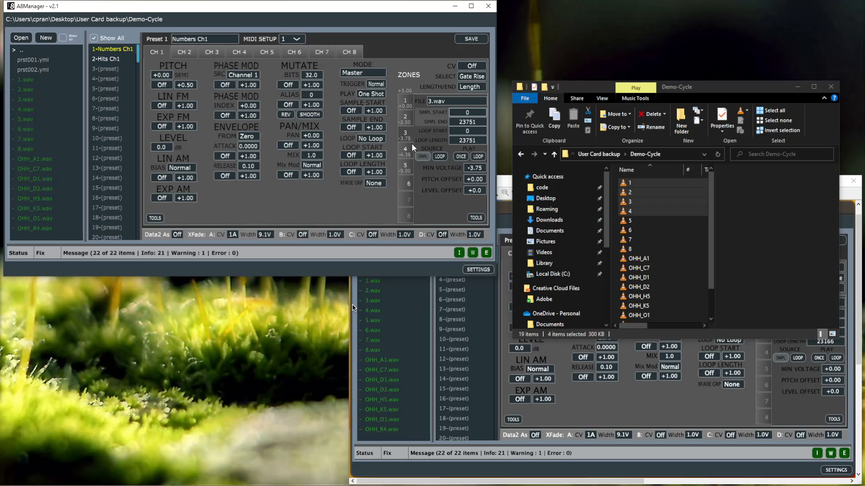
pyautogui.moveTo(627, 182); pyautogui.dragTo(455, 186)
# Clear all of channel 1's zones and load 1.wav into the empty zone 1
pyautogui.click(475, 218)
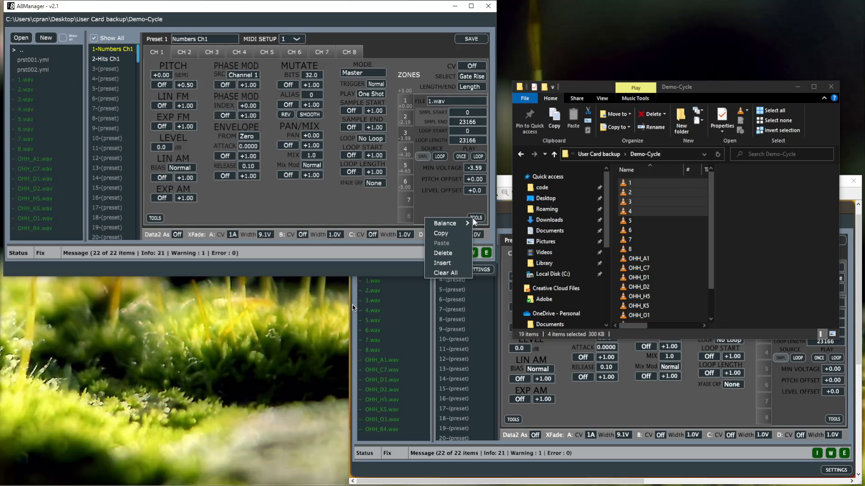
pyautogui.click(452, 273)
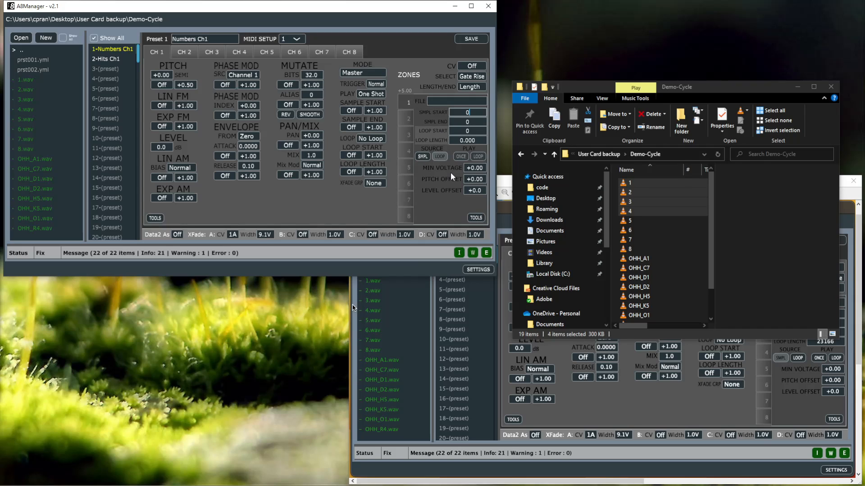
pyautogui.click(476, 218)
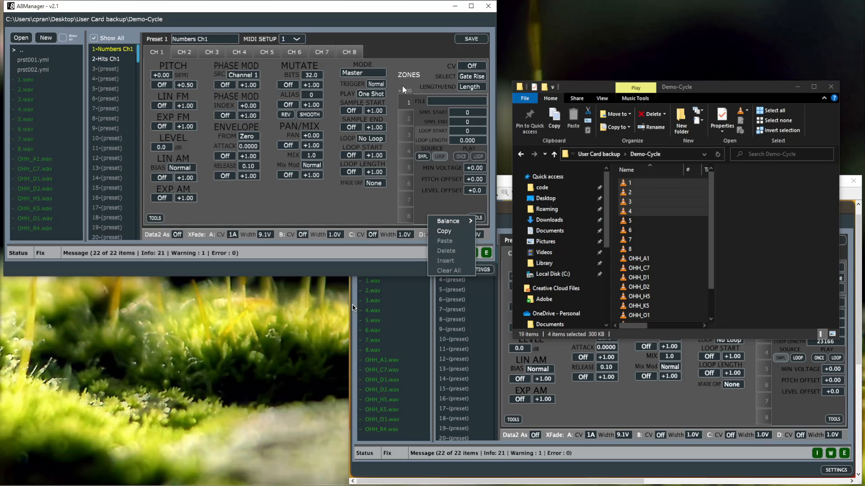
pyautogui.doubleClick(26, 81)
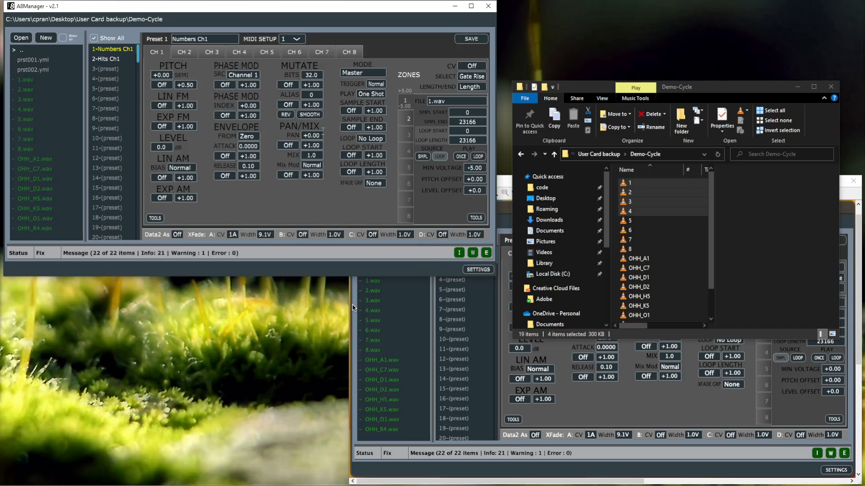
# Copy zone 1's settings and paste them into zone 2
pyautogui.click(476, 218)
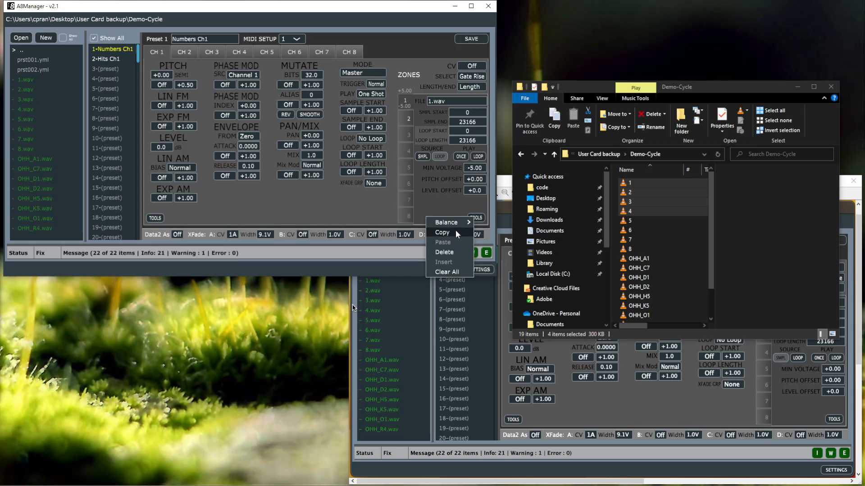
pyautogui.click(456, 235)
pyautogui.click(408, 119)
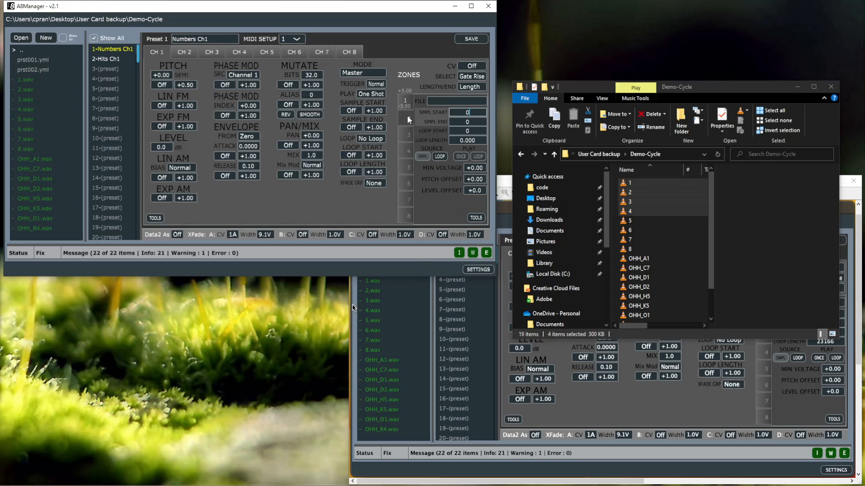
pyautogui.click(476, 218)
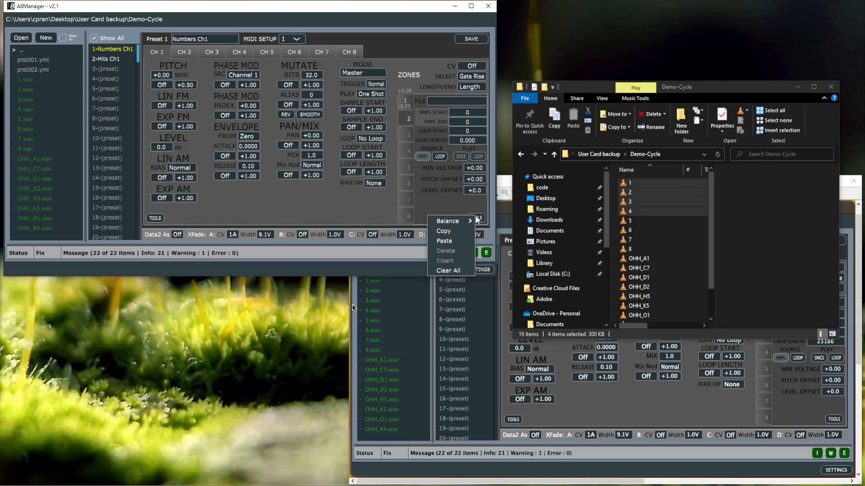
pyautogui.click(456, 242)
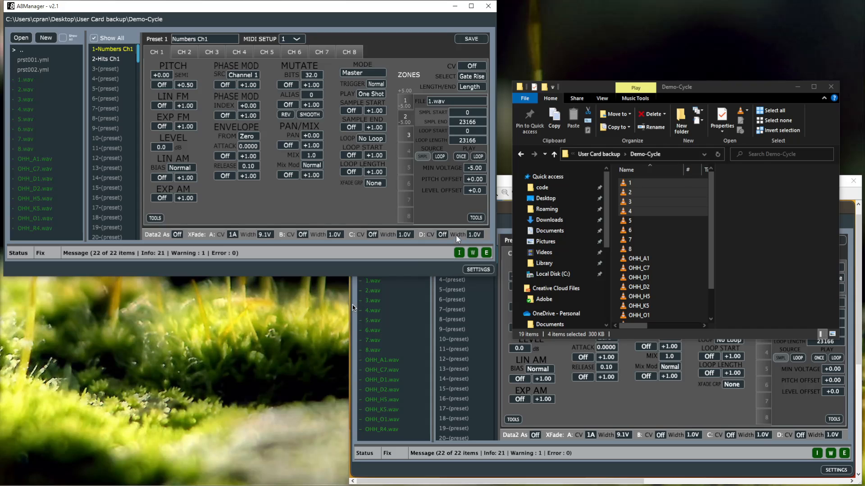
# View channel 2's settings, return to channel 1 and look over the channel-level copy, paste and clear commands
pyautogui.click(189, 53)
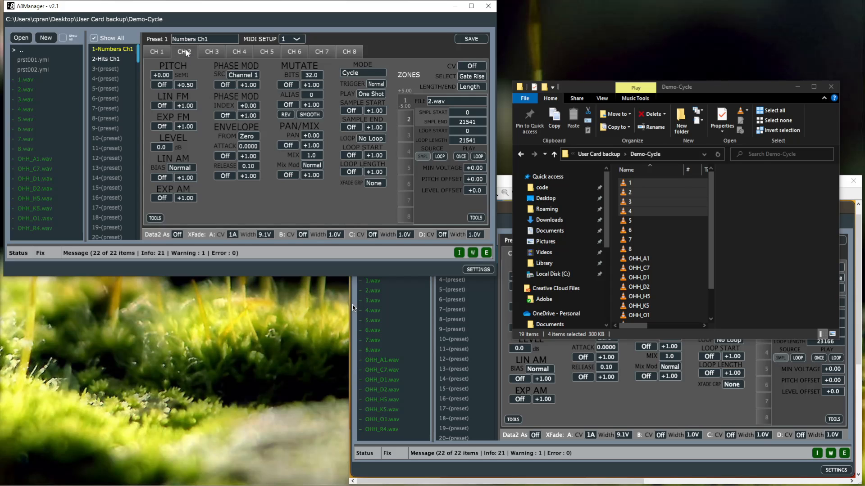
pyautogui.click(158, 52)
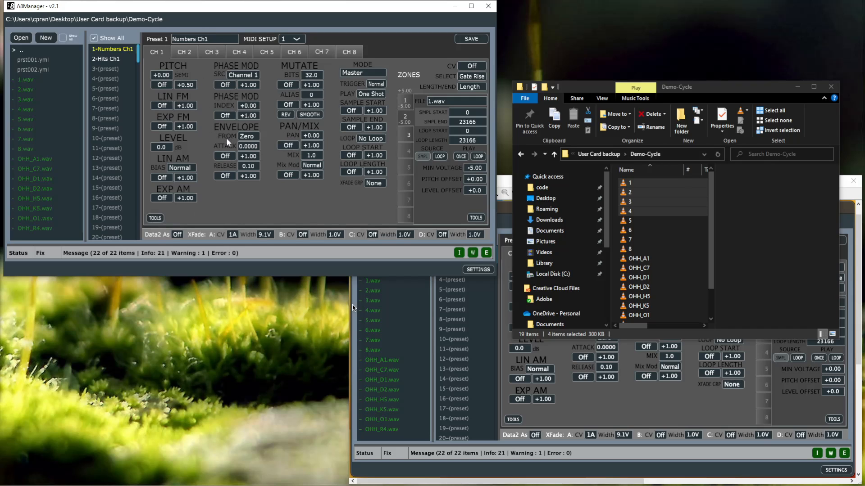
pyautogui.click(154, 220)
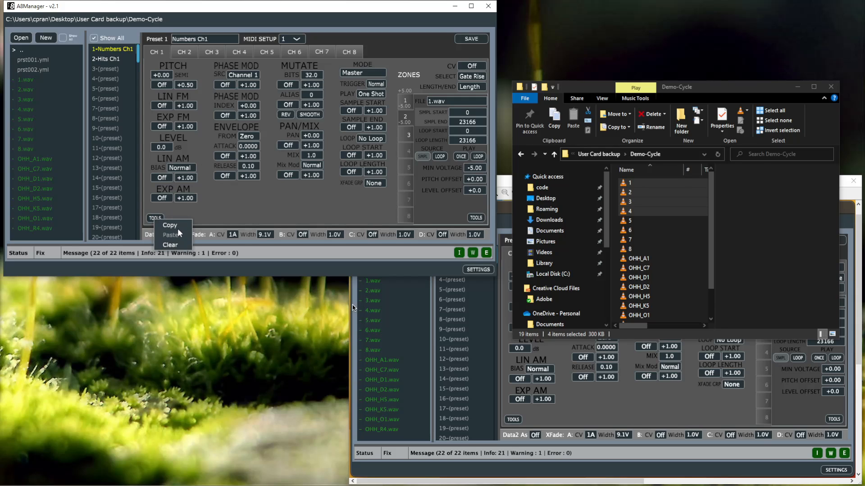
pyautogui.click(276, 216)
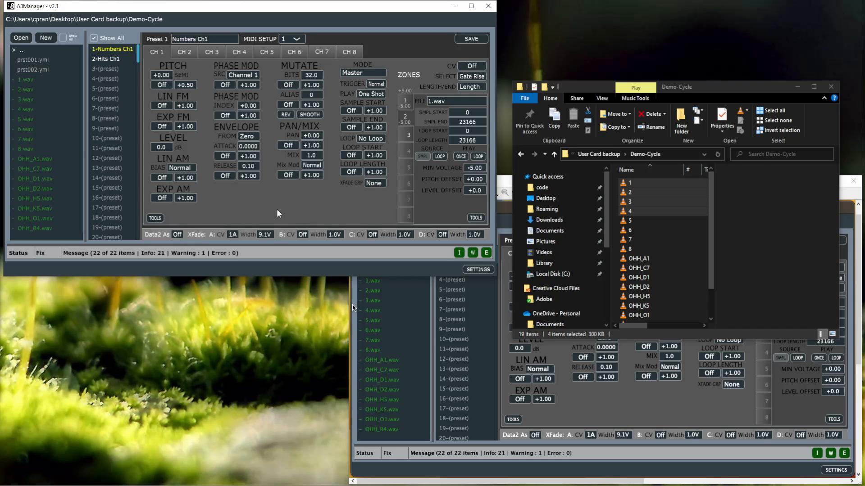
# Look over the copy, paste and delete commands for the empty preset 4, leaving the preset unchanged
pyautogui.rightClick(111, 78)
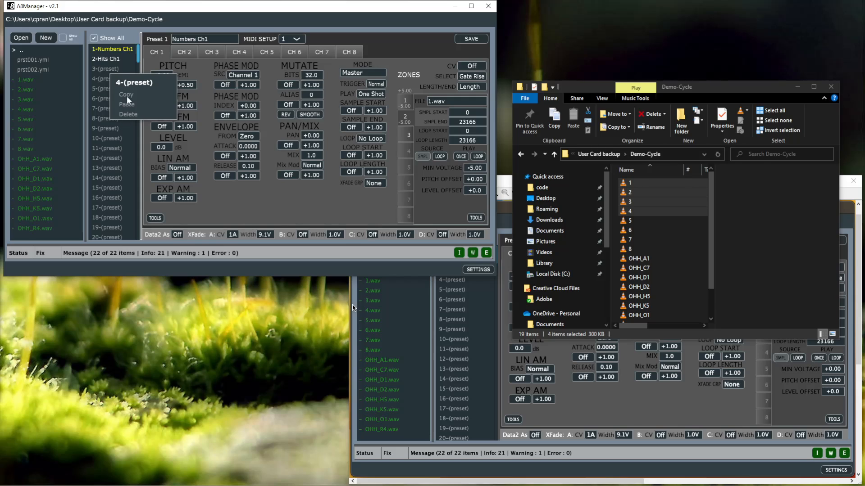
pyautogui.click(241, 200)
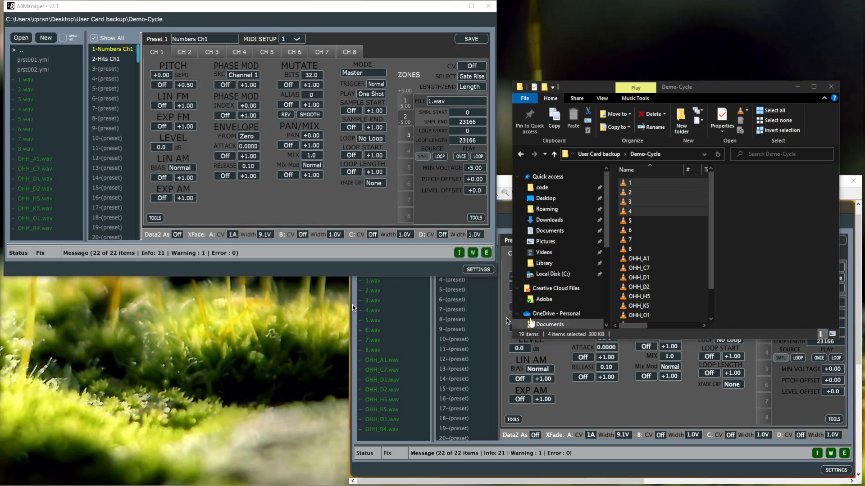
# Switch to A8Manager on the remote Mac and load 1.wav through 5.wav from Demo-Cycle into channel 1's zones, starting at zone 1
pyautogui.click(608, 405)
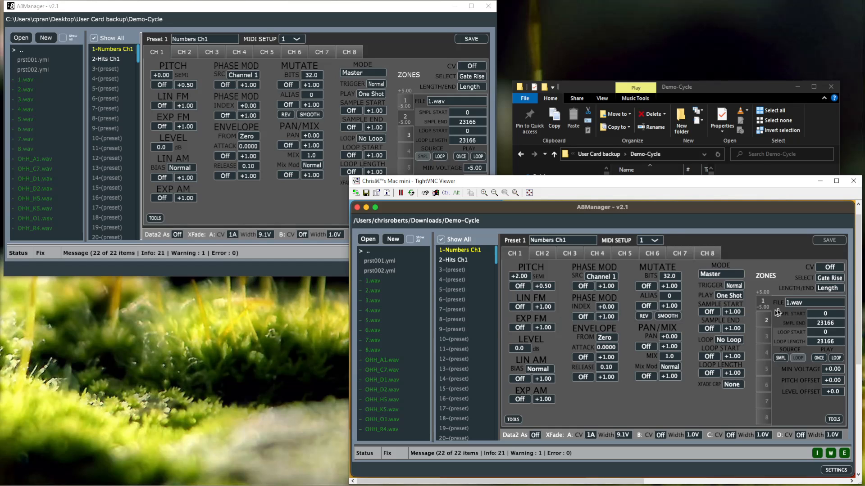
pyautogui.click(800, 304)
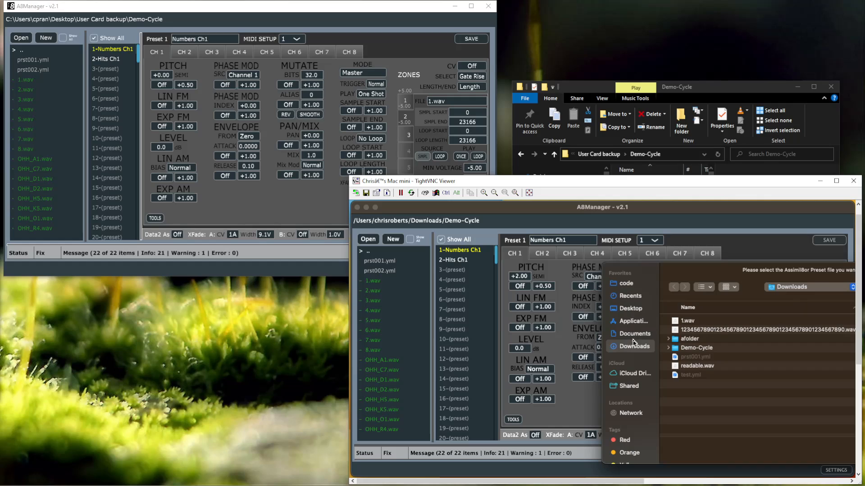
pyautogui.click(697, 350)
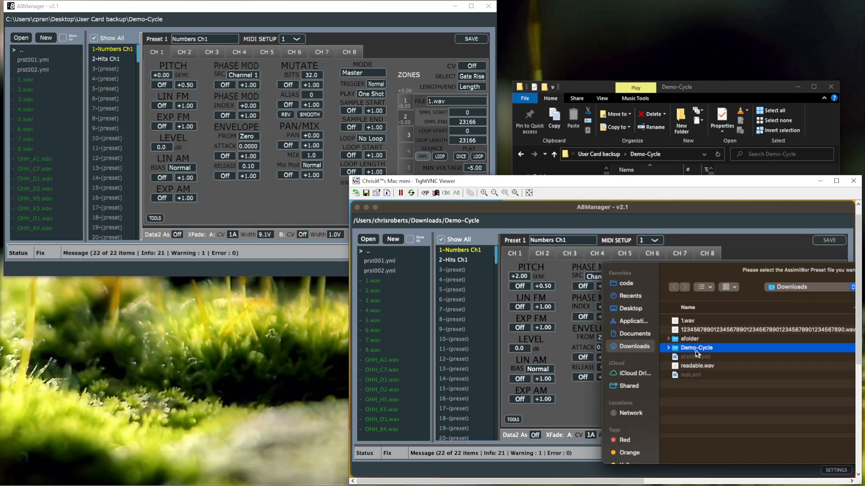
pyautogui.doubleClick(696, 352)
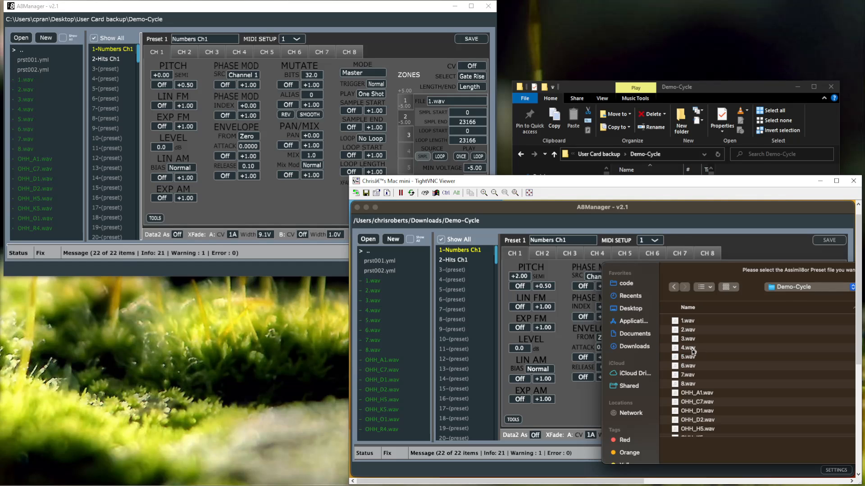
pyautogui.click(686, 323)
pyautogui.keyDown('shift'); pyautogui.click(687, 358); pyautogui.keyUp('shift')
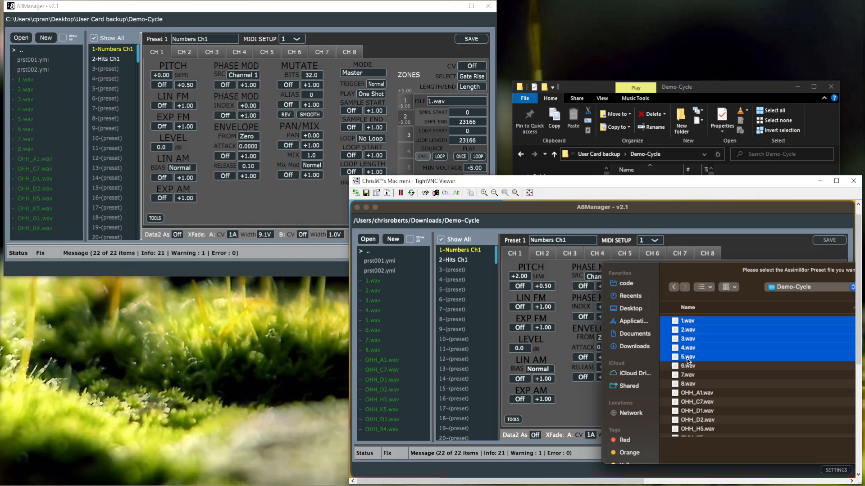
pyautogui.moveTo(727, 273); pyautogui.dragTo(558, 247)
pyautogui.click(768, 424)
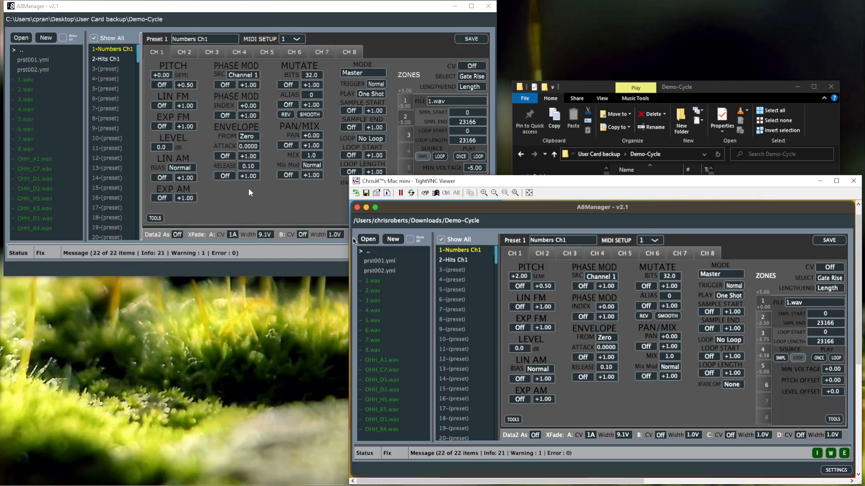
# Switch back to the local A8Manager window and view the available MIDI setup numbers for preset 1 without changing the selection
pyautogui.click(372, 44)
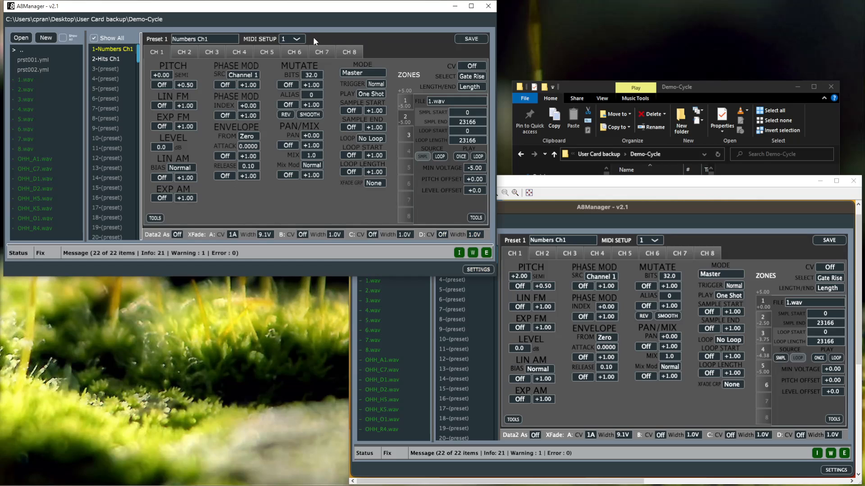
pyautogui.click(299, 39)
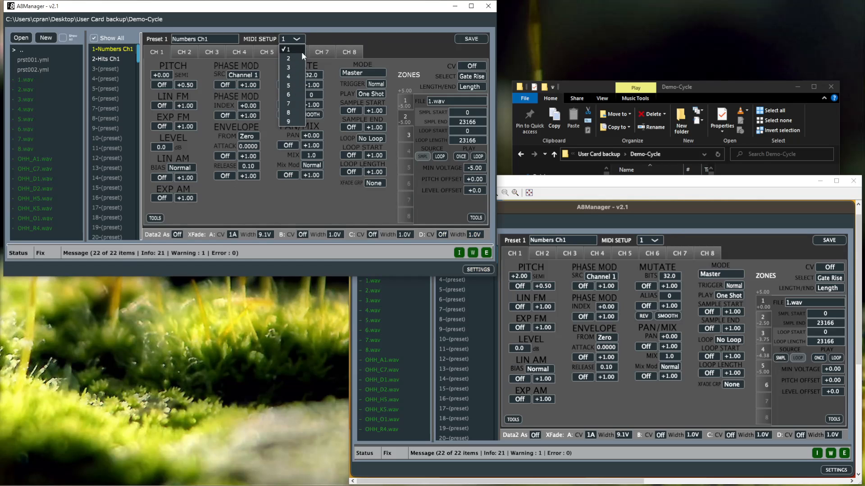
pyautogui.click(341, 36)
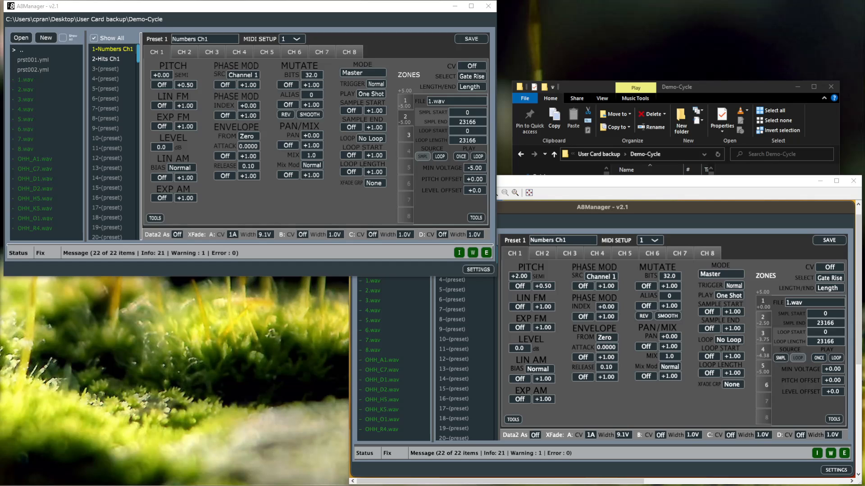
# Expand the status message list to review the Demo-Cycle file details, and collapse it again
pyautogui.click(247, 249)
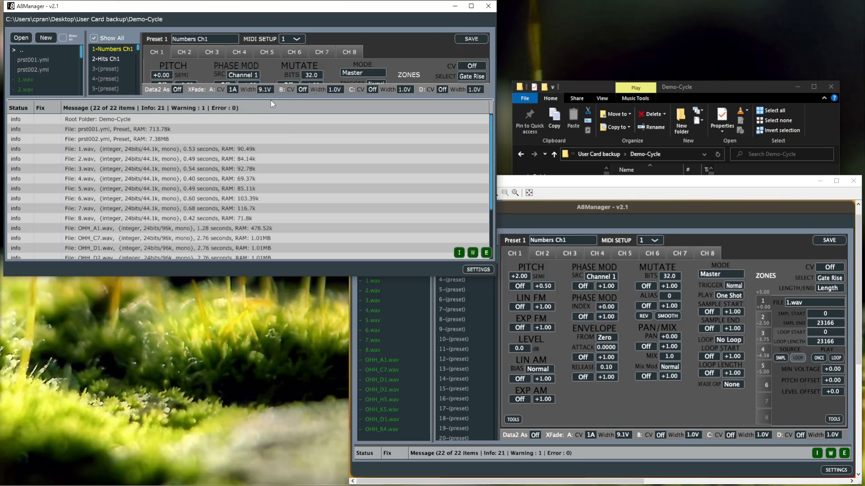
pyautogui.moveTo(271, 101); pyautogui.dragTo(249, 243)
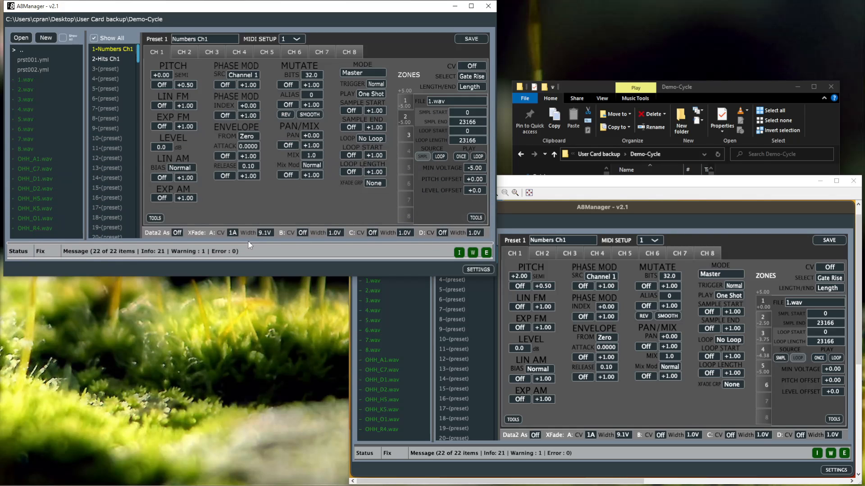